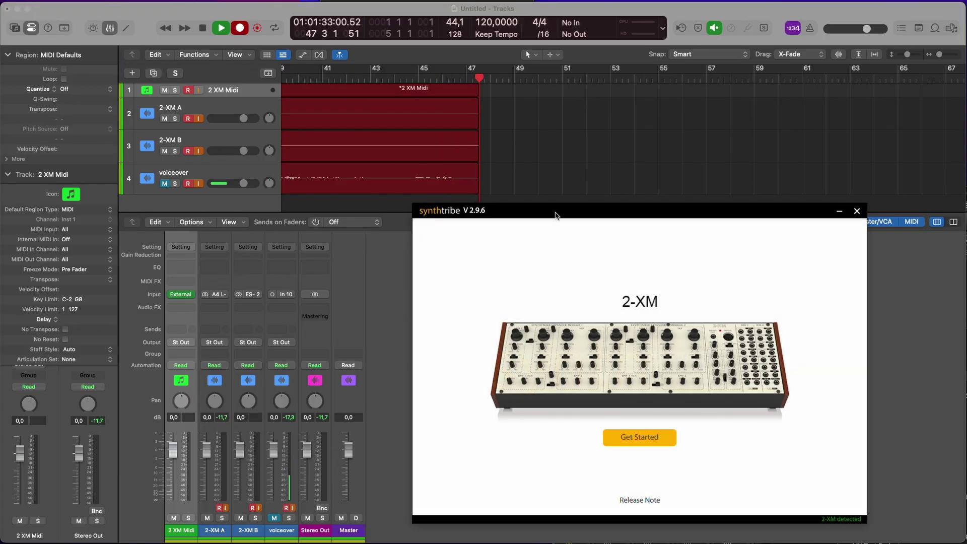
# Step: Get past SynthTribe's start screen to the connected 2-XM's General settings
pyautogui.click(651, 439)
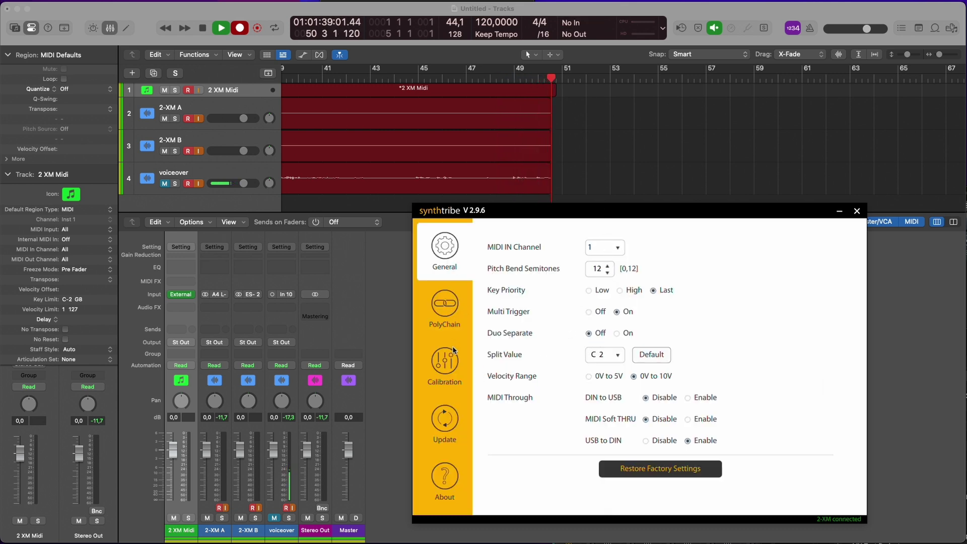
# Step: Show the 2-XM's PolyChain mode settings in Synthtribe
pyautogui.click(446, 308)
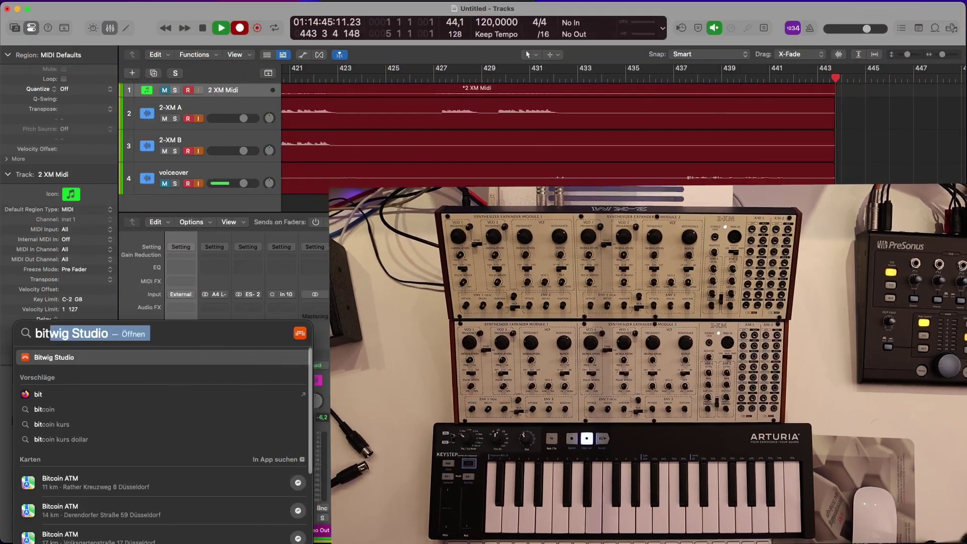
# Step: Launch Bitwig Studio from Spotlight
pyautogui.press('Return')
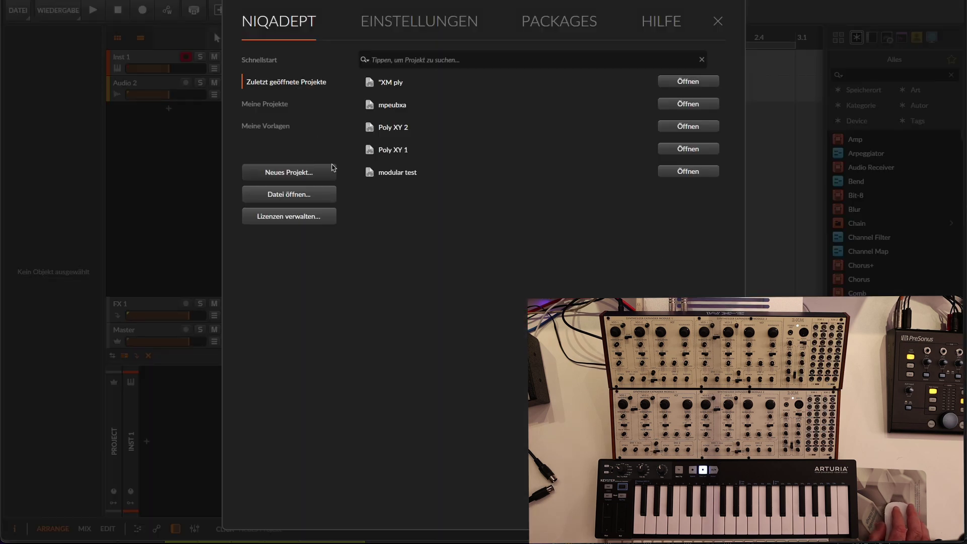
# Step: Create a new project and load an empty Instrument Selector onto the first instrument track
pyautogui.click(332, 168)
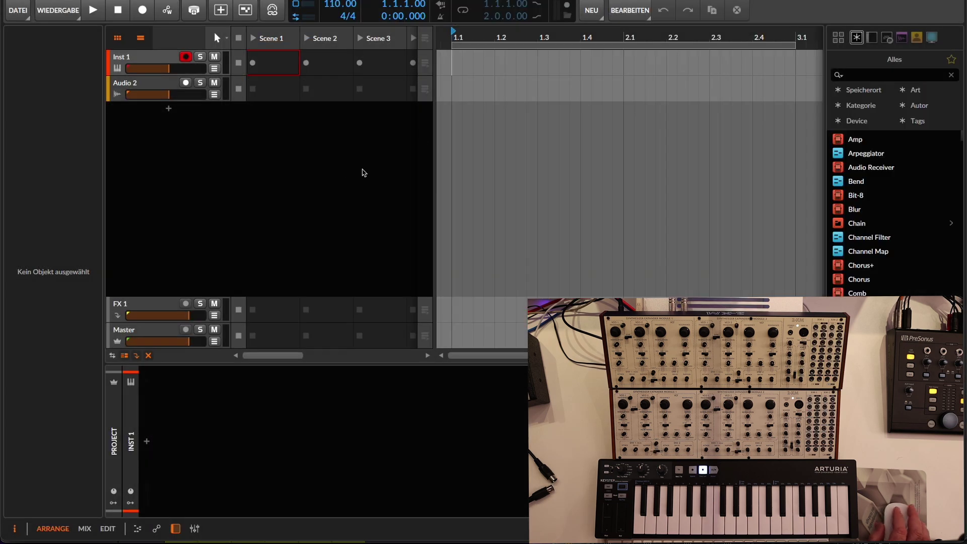
pyautogui.click(147, 443)
pyautogui.click(368, 126)
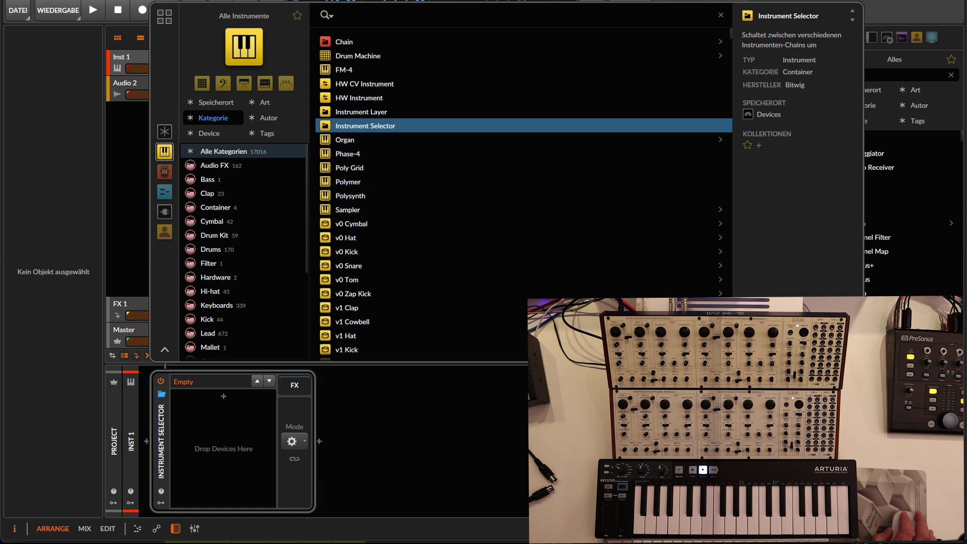
pyautogui.click(225, 508)
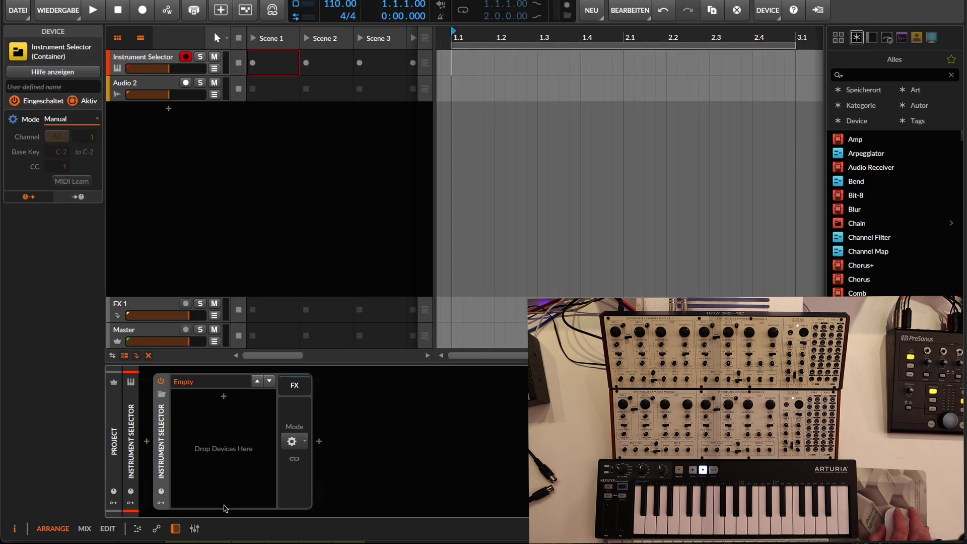
# Step: Add a first layer to the Instrument Selector containing an HW Instrument
pyautogui.doubleClick(232, 407)
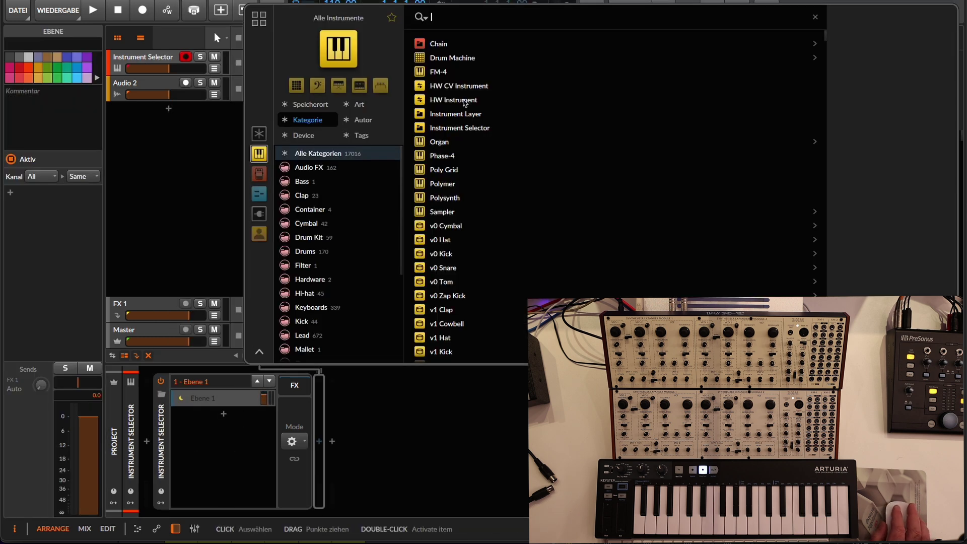
pyautogui.click(469, 100)
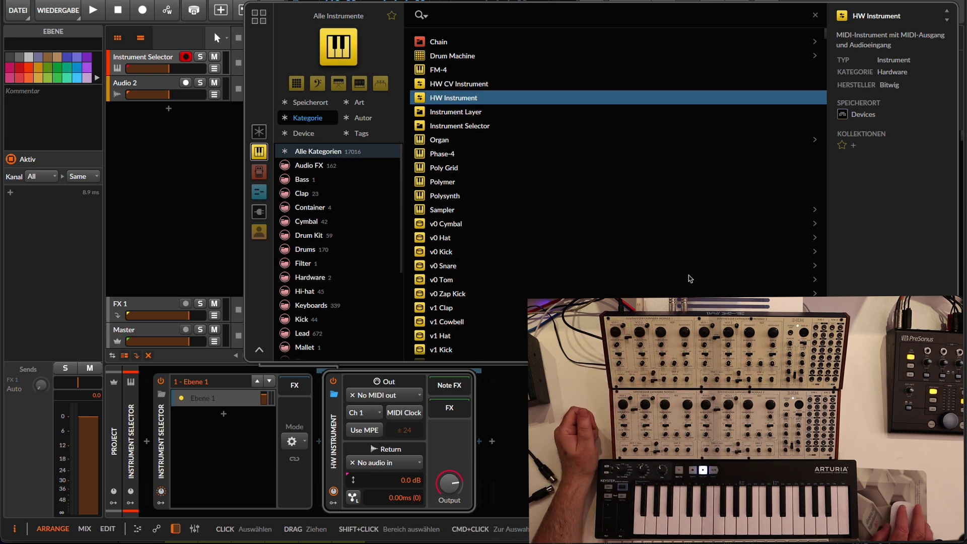
pyautogui.press('Return')
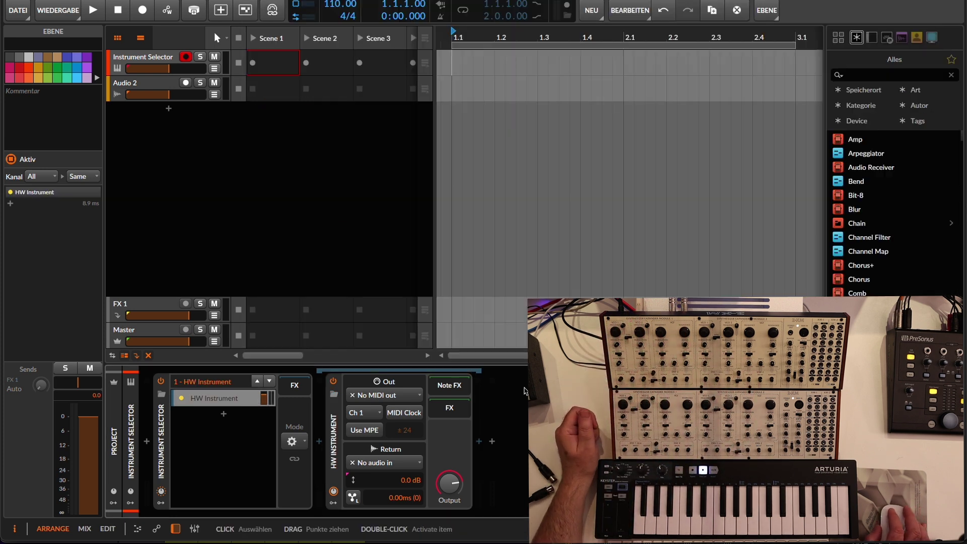
# Step: Route the HW Instrument's MIDI out to 2-XM #2 and its audio return to In 3
pyautogui.click(400, 398)
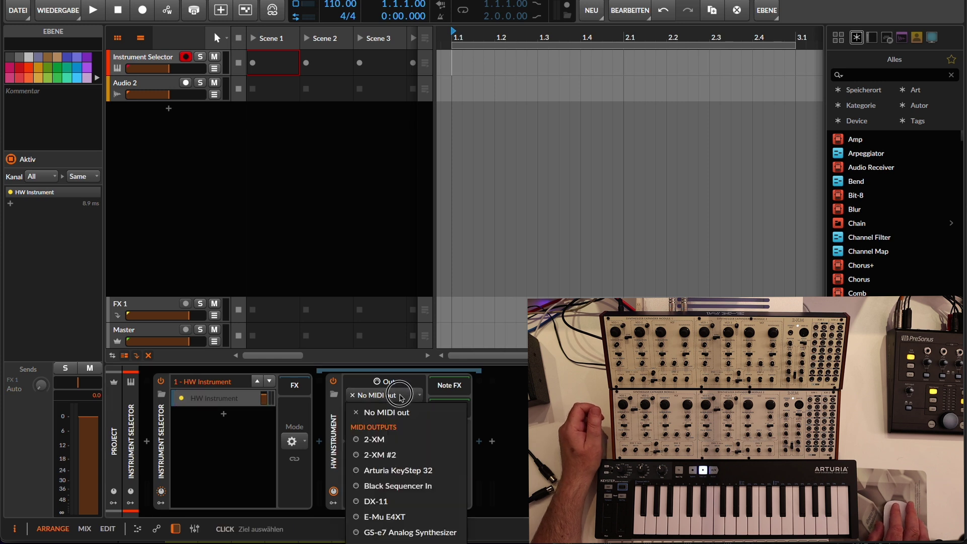
pyautogui.click(401, 446)
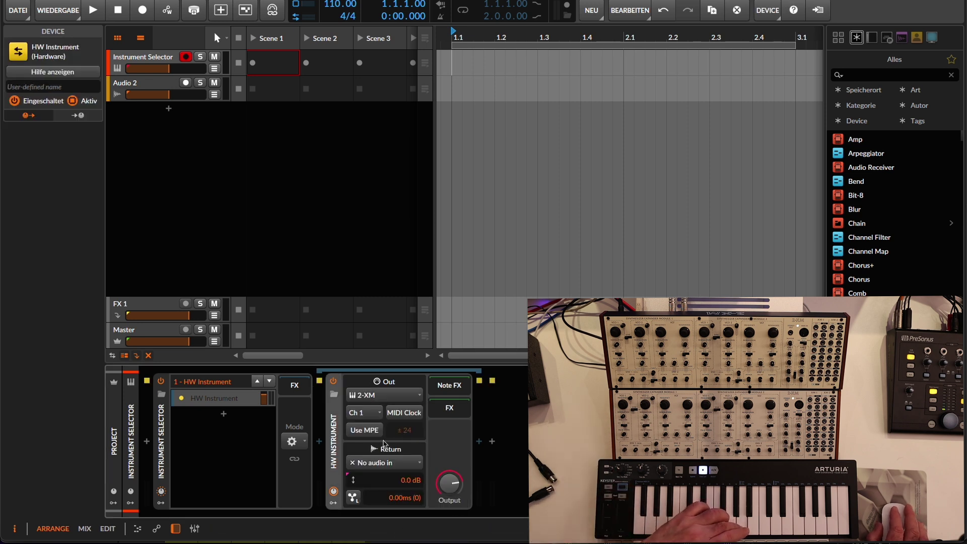
pyautogui.click(383, 395)
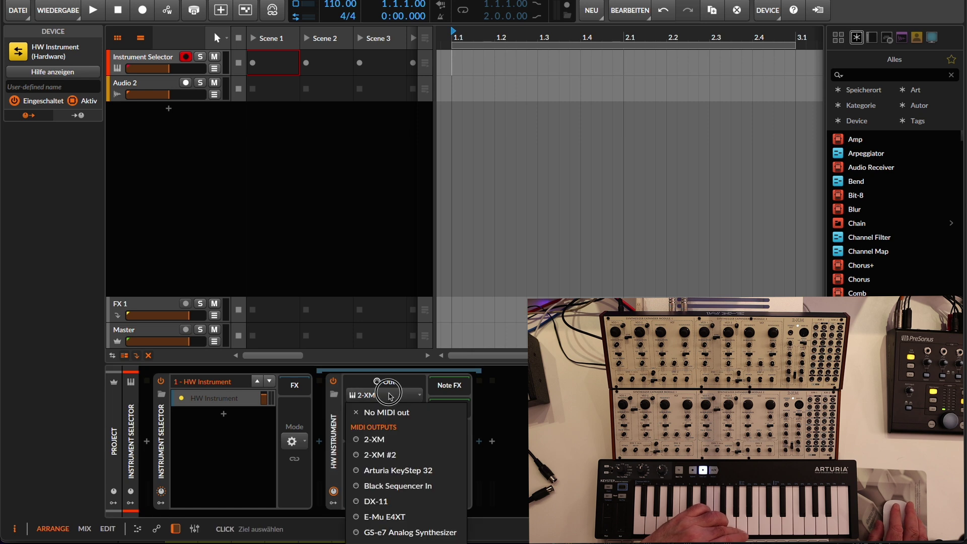
pyautogui.click(385, 453)
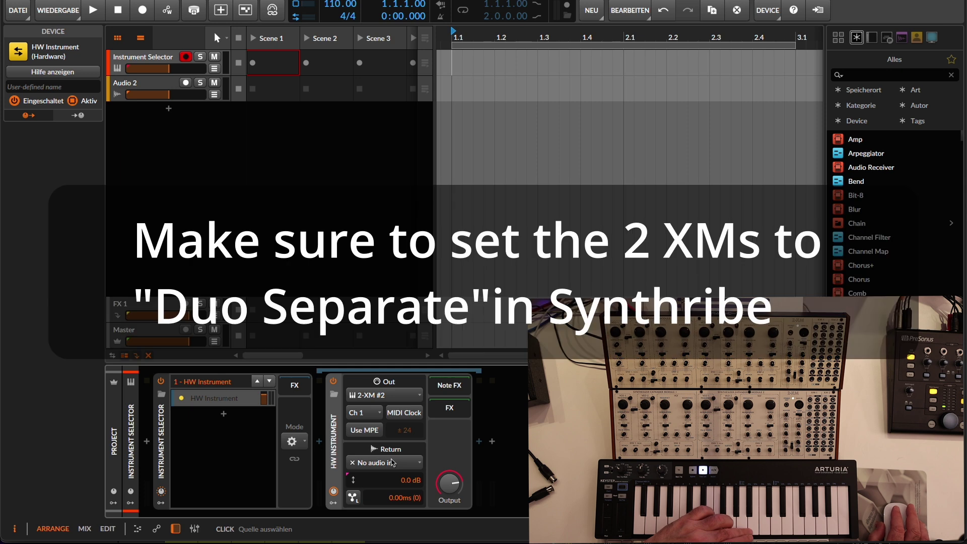
pyautogui.click(418, 464)
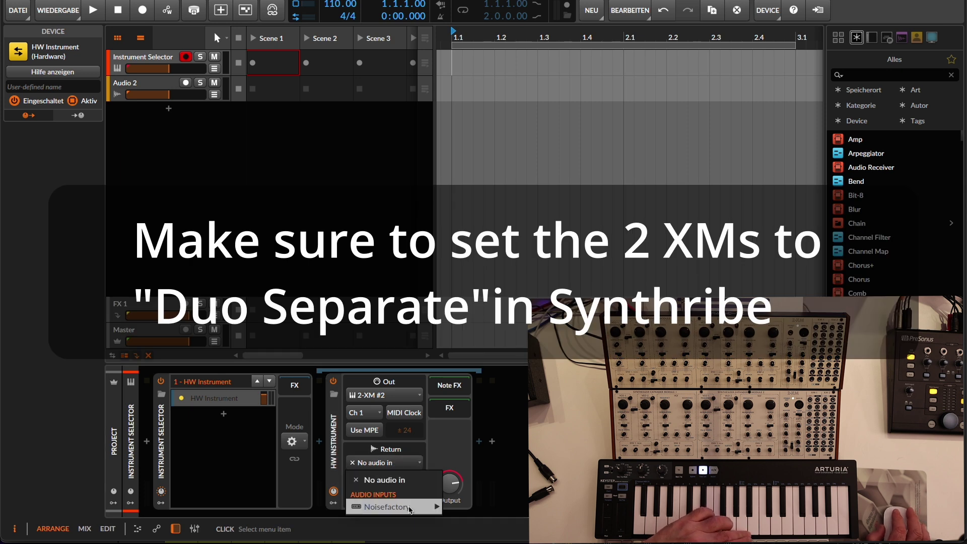
pyautogui.moveTo(436, 511)
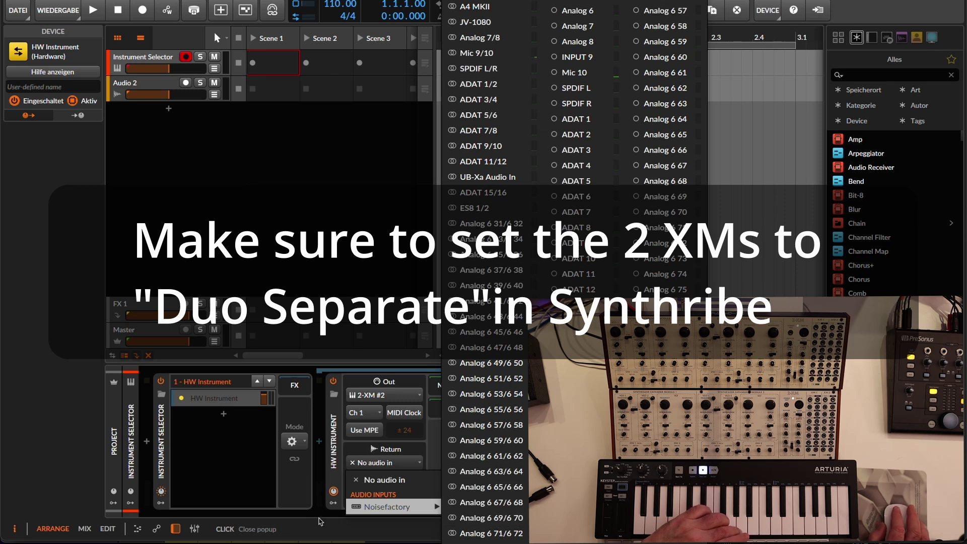
pyautogui.click(484, 502)
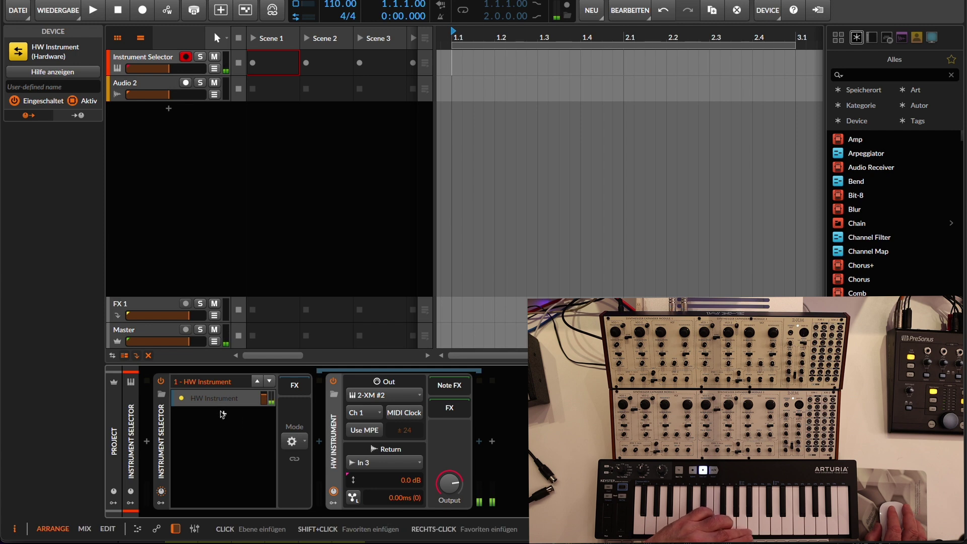
# Step: Add a second layer with an HW Instrument sending MIDI to 2-XM #2
pyautogui.click(223, 414)
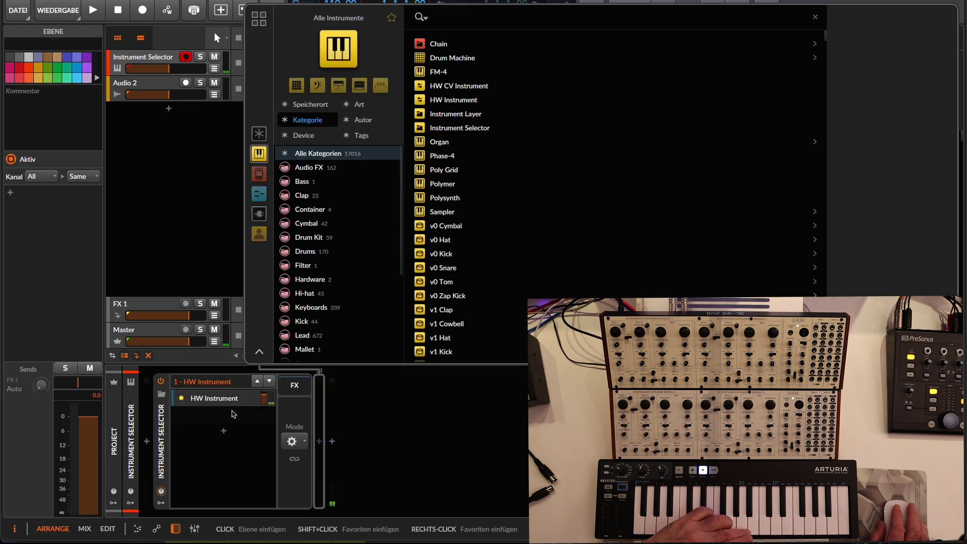
pyautogui.click(477, 101)
pyautogui.click(394, 394)
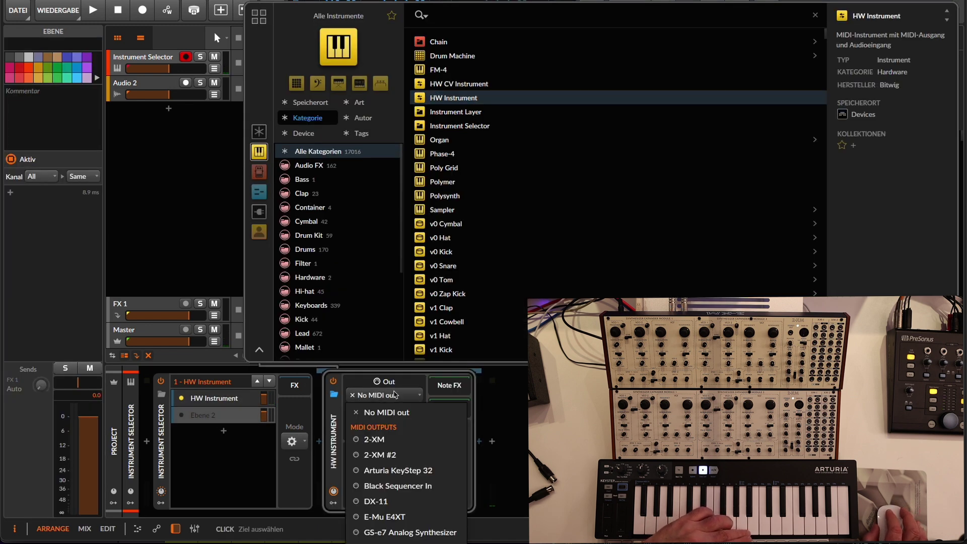
pyautogui.click(387, 455)
# Step: Set MIDI channel Ch 2 and Analog 4 return, then confirm the HW Instrument on Ebene 2
pyautogui.click(379, 422)
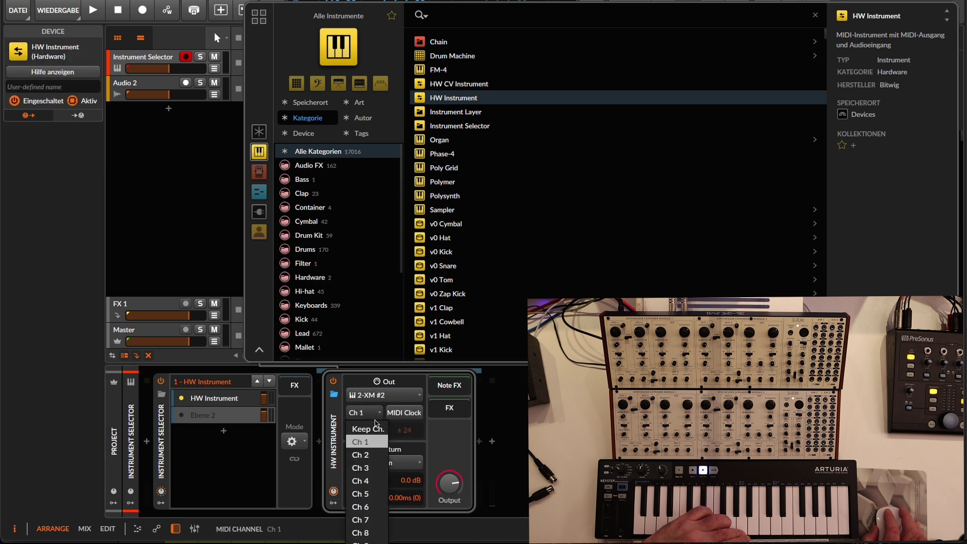
pyautogui.click(374, 459)
pyautogui.click(398, 464)
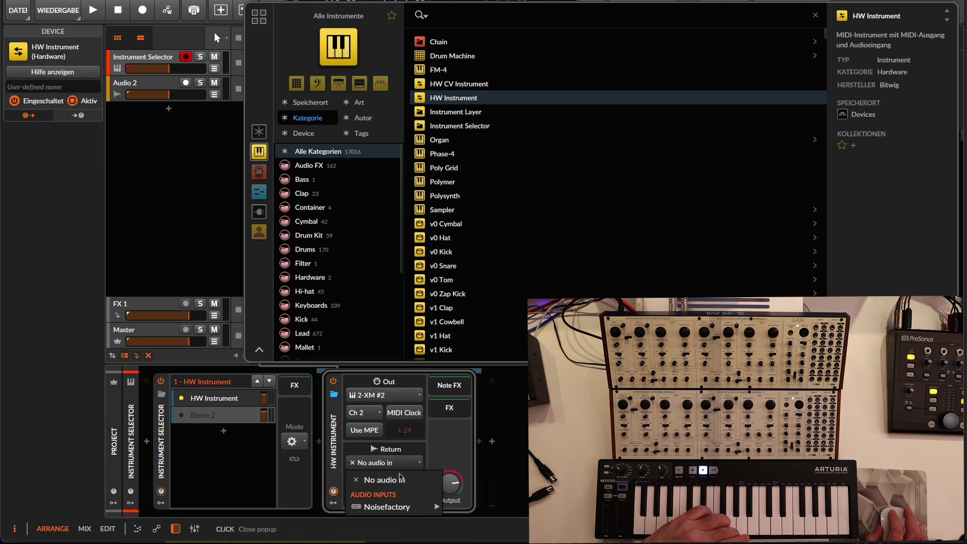
pyautogui.moveTo(406, 506)
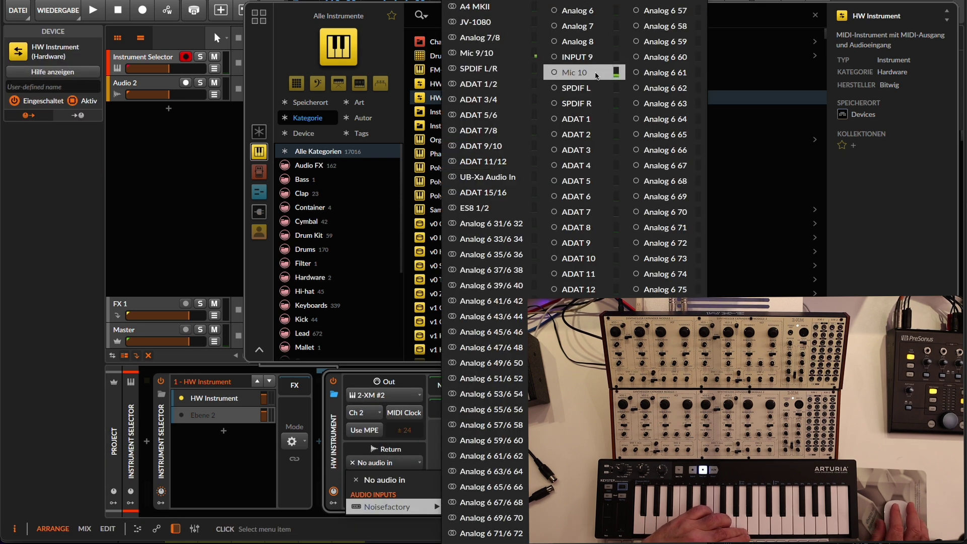
pyautogui.click(580, 5)
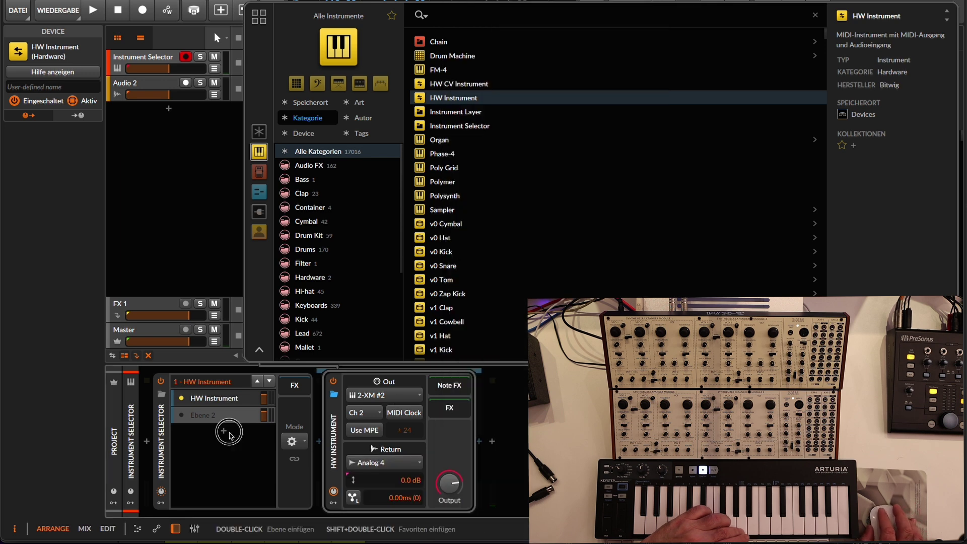
pyautogui.click(221, 416)
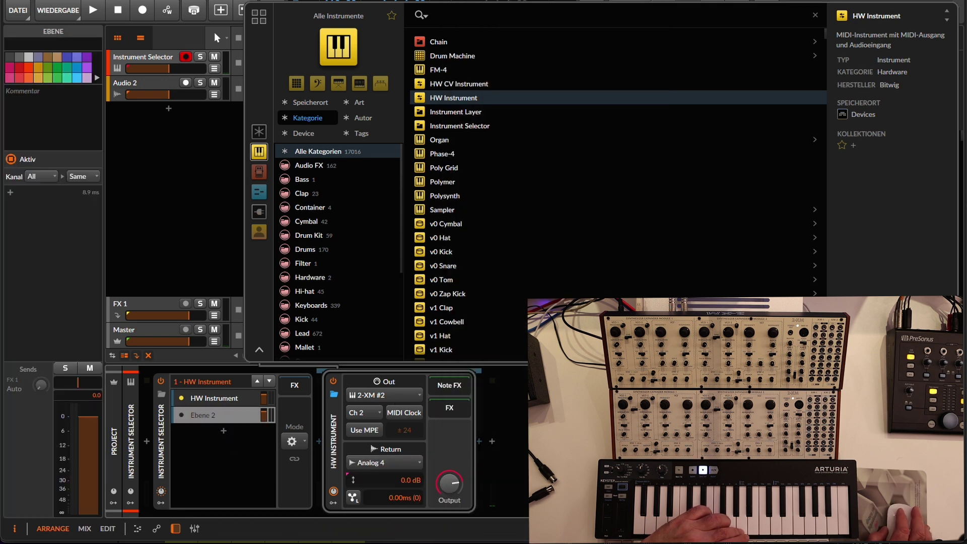
pyautogui.press('Return')
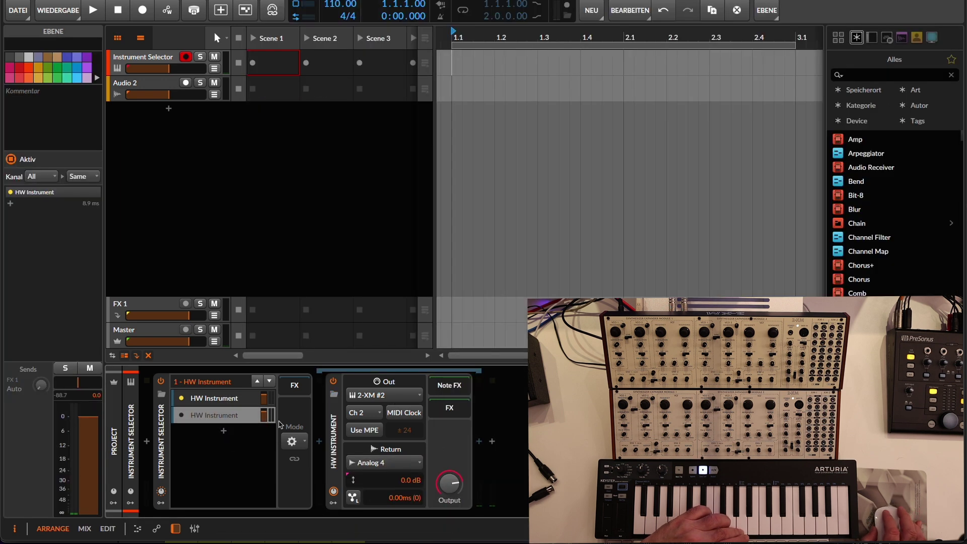
# Step: Add a third layer with an HW Instrument sending to 2-XM on Ch 2, with its return input chosen
pyautogui.click(223, 432)
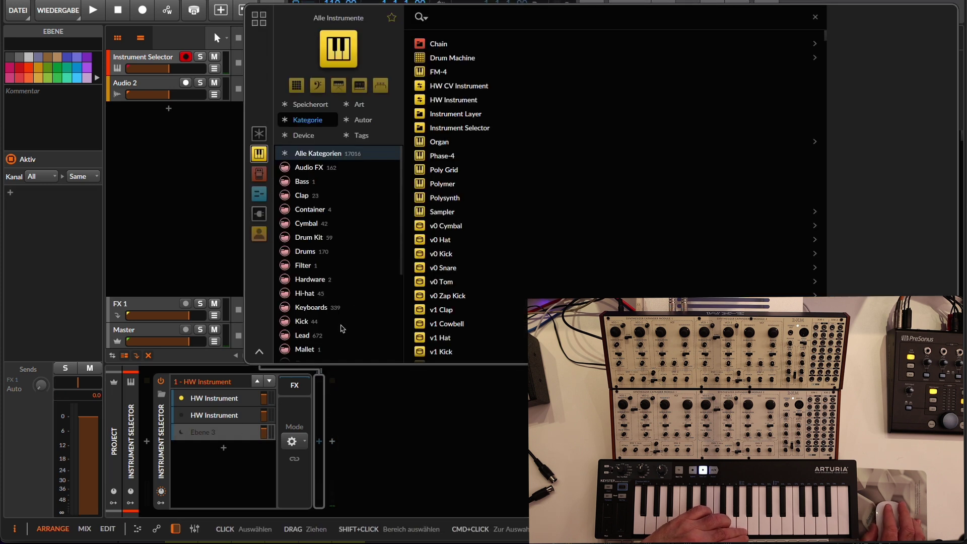
pyautogui.click(481, 105)
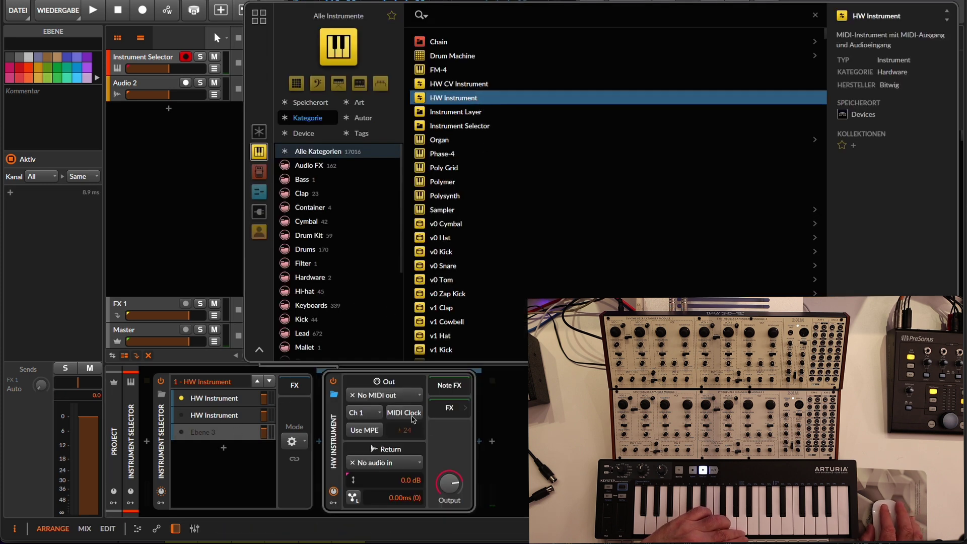
pyautogui.click(383, 395)
pyautogui.click(374, 439)
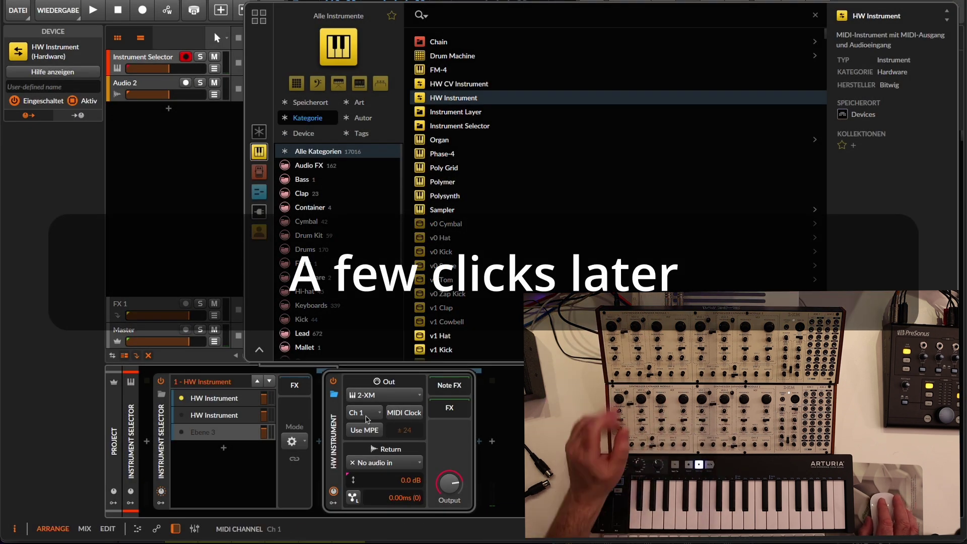
pyautogui.click(385, 463)
pyautogui.click(669, 237)
pyautogui.click(385, 463)
pyautogui.click(660, 99)
pyautogui.click(364, 413)
pyautogui.click(221, 463)
# Step: Add a fourth layer, Ebene 4, and set the return audio to Analog 6 30
pyautogui.click(223, 448)
pyautogui.click(385, 395)
pyautogui.click(386, 462)
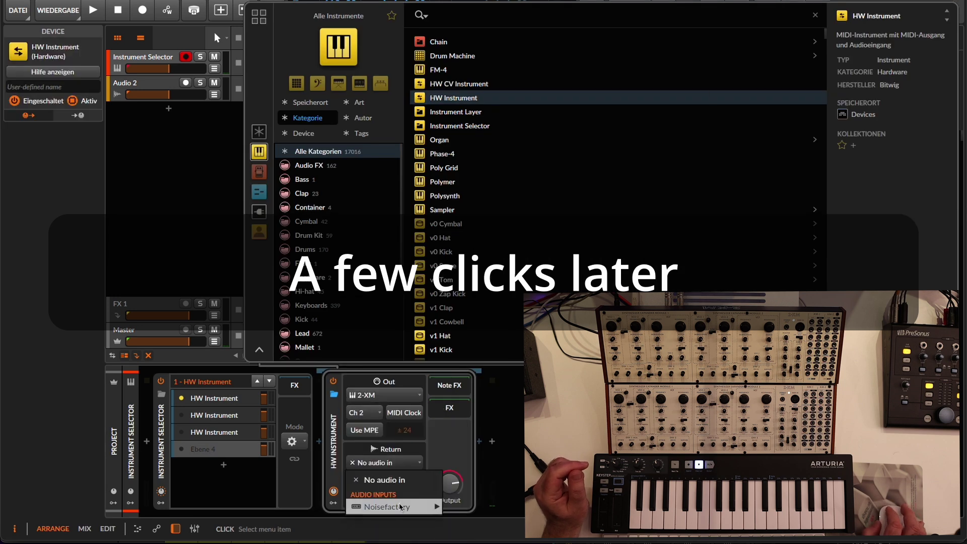
pyautogui.click(363, 413)
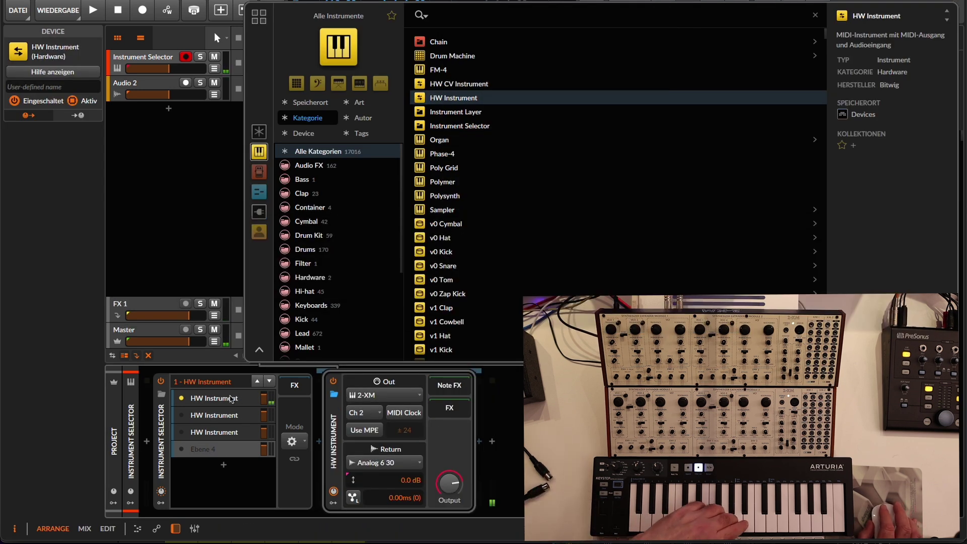
# Step: Put an HW Instrument on Ebene 4 and change the voice mode from Round-robin to Free-robin
pyautogui.click(292, 441)
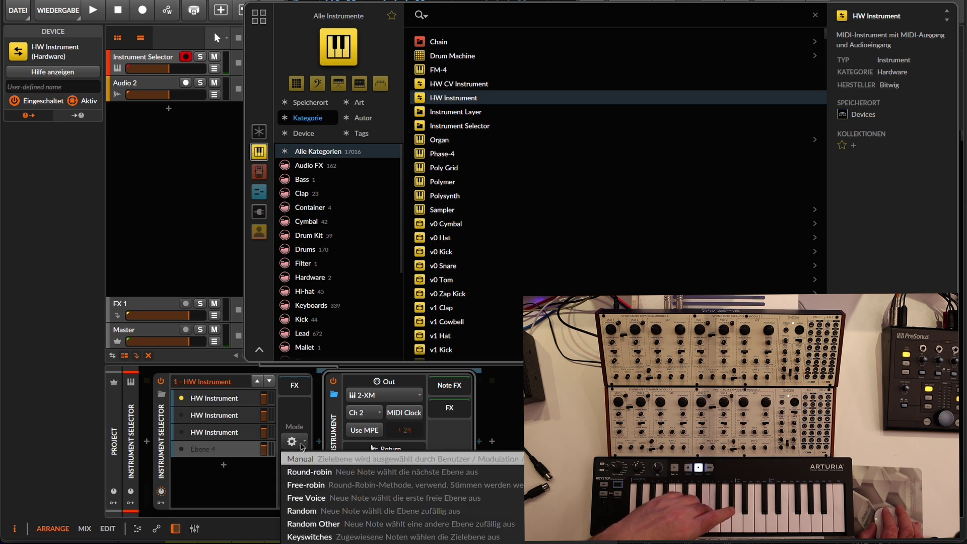
pyautogui.click(317, 476)
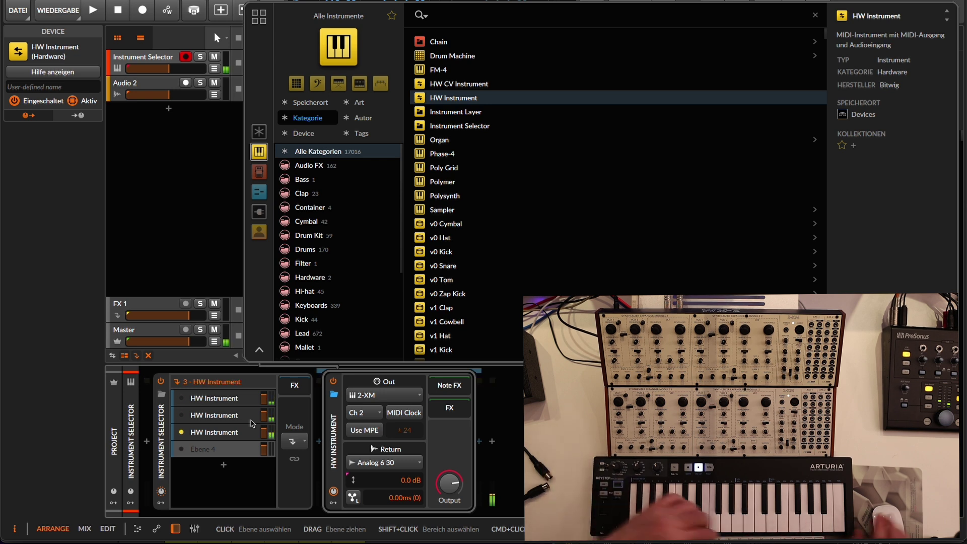
pyautogui.click(233, 453)
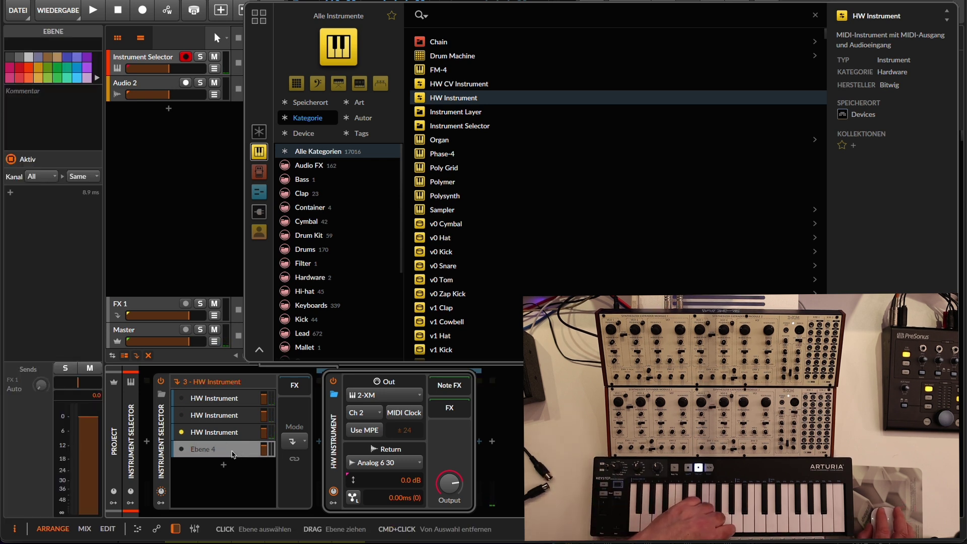
pyautogui.press('Return')
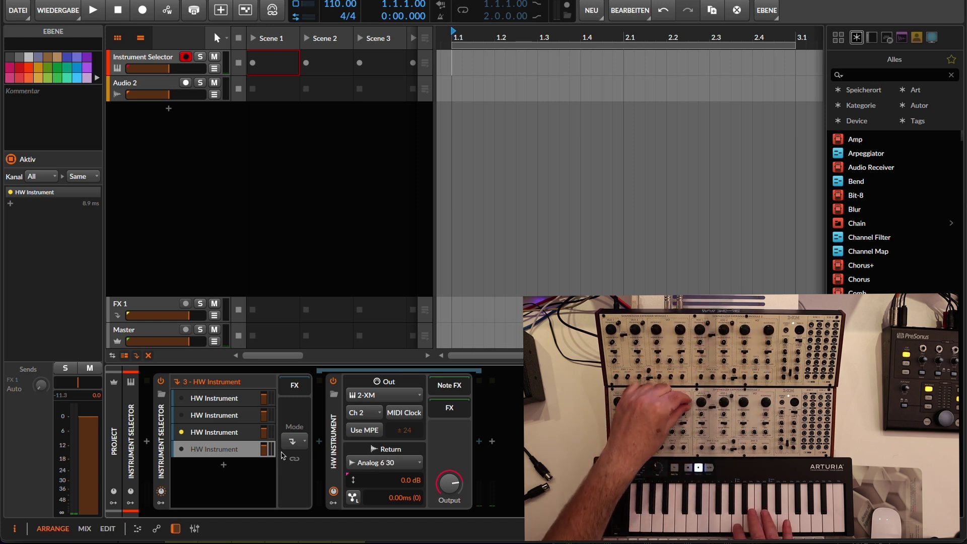
pyautogui.click(298, 441)
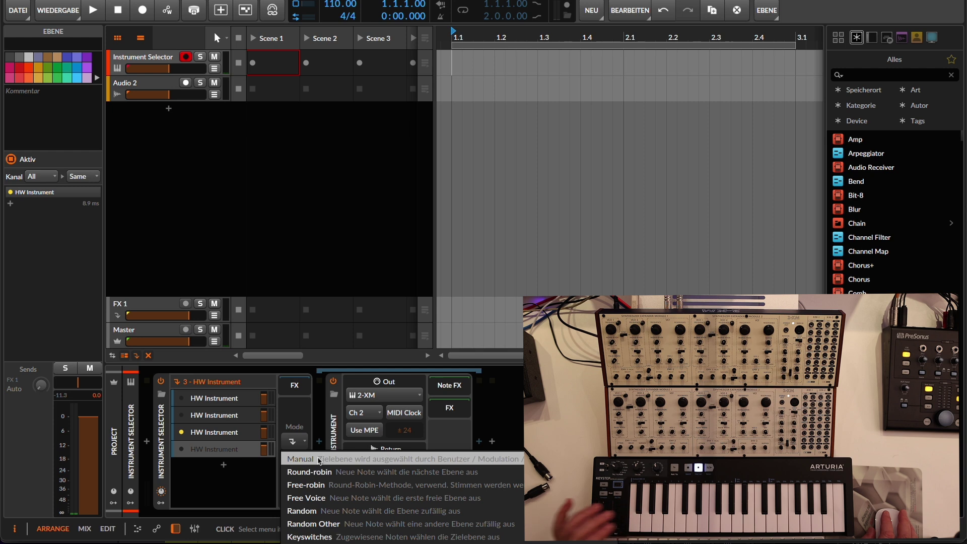
pyautogui.click(324, 486)
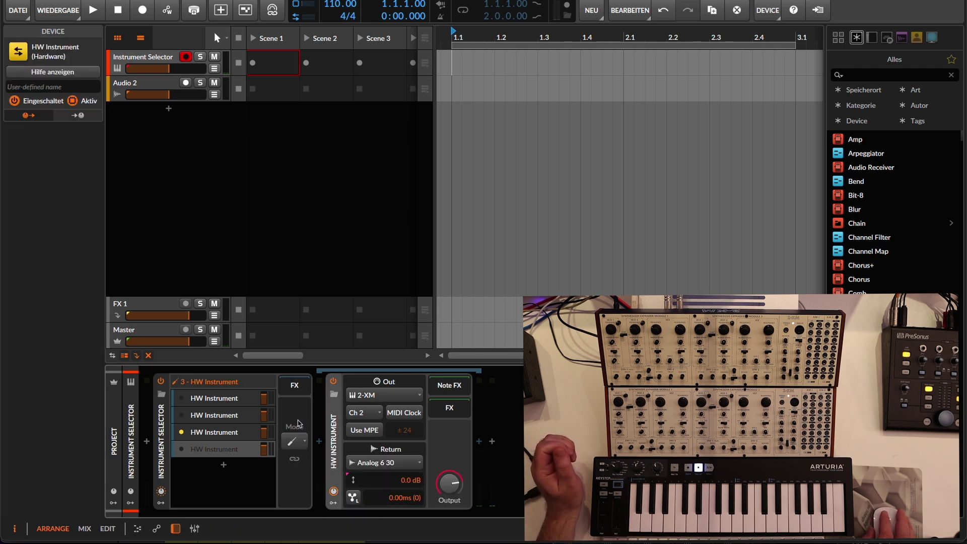